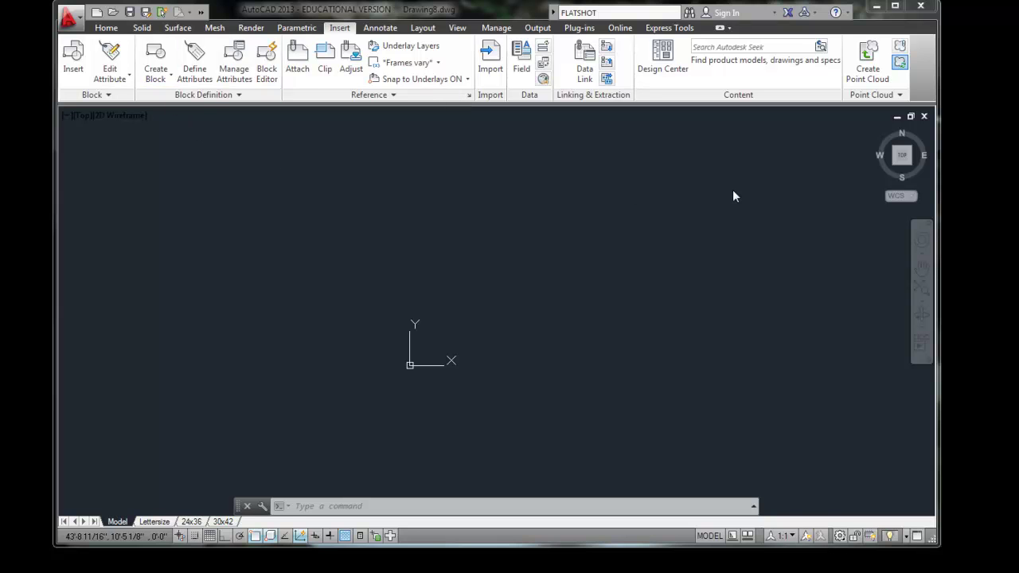
- Keep the 3D Modeling workspace and choose Waterfall Victoria Evo.STEP for import in STEP format
click(839, 536)
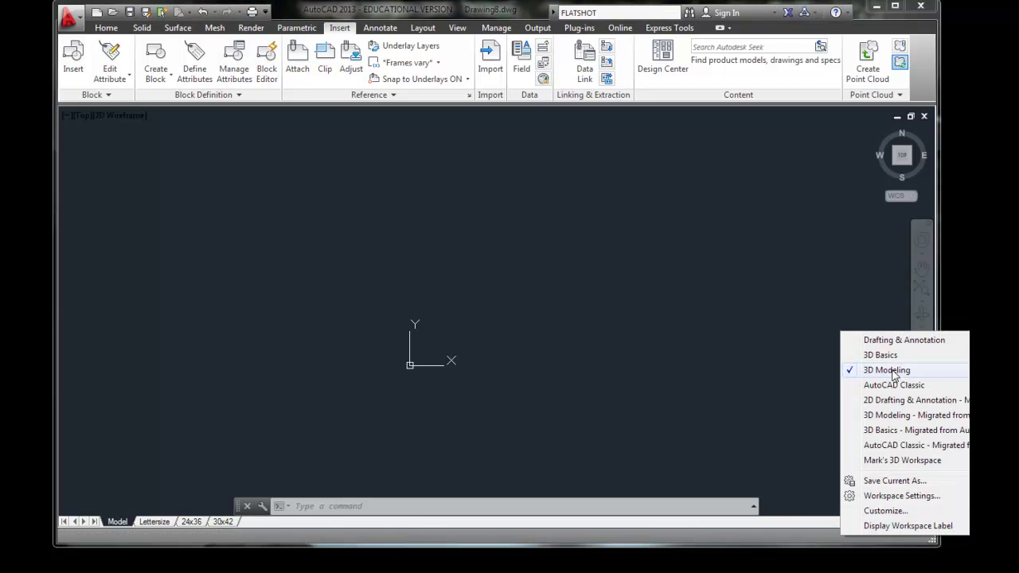
click(742, 352)
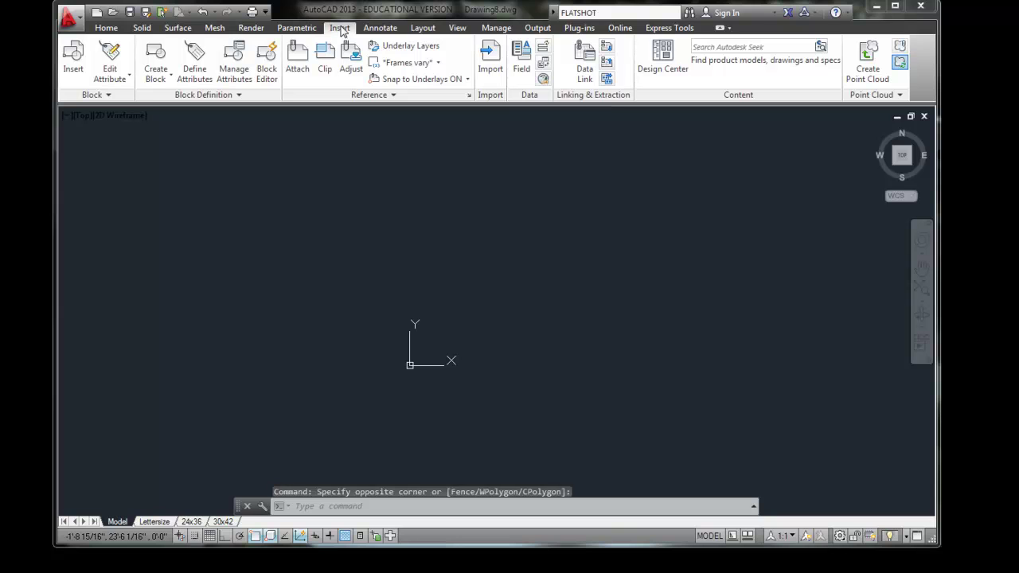
click(491, 60)
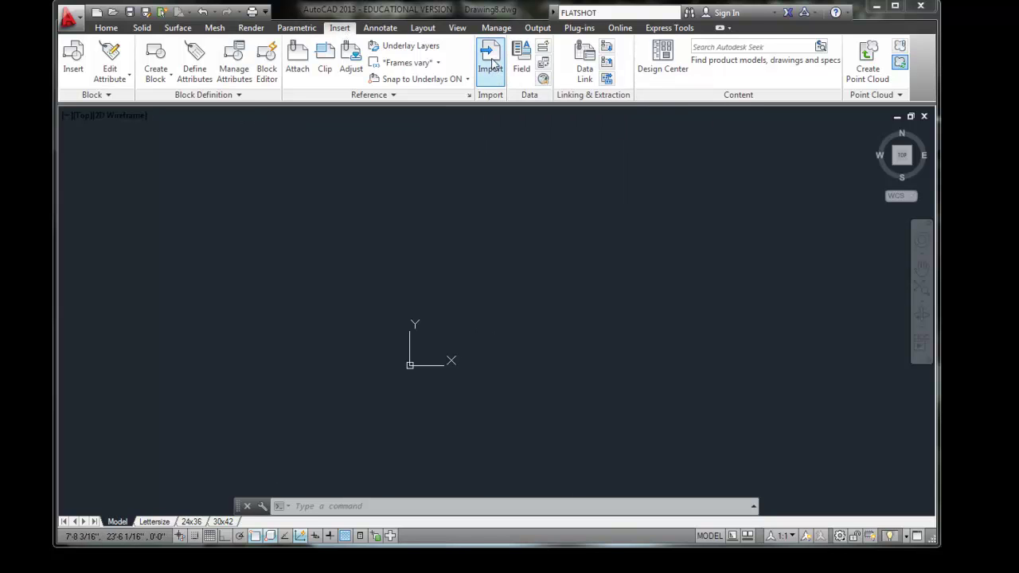
drag(500, 112, 424, 48)
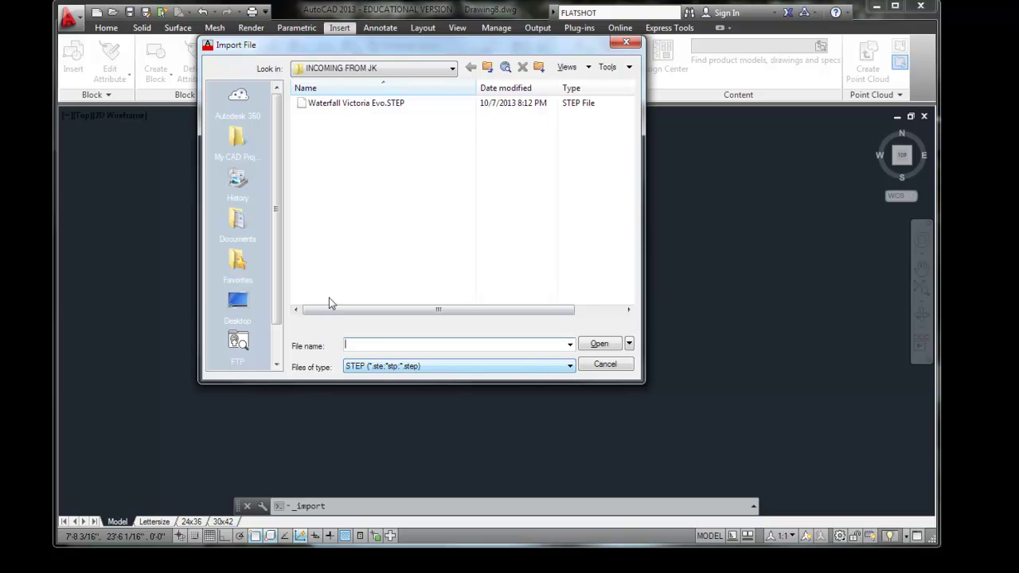
click(570, 368)
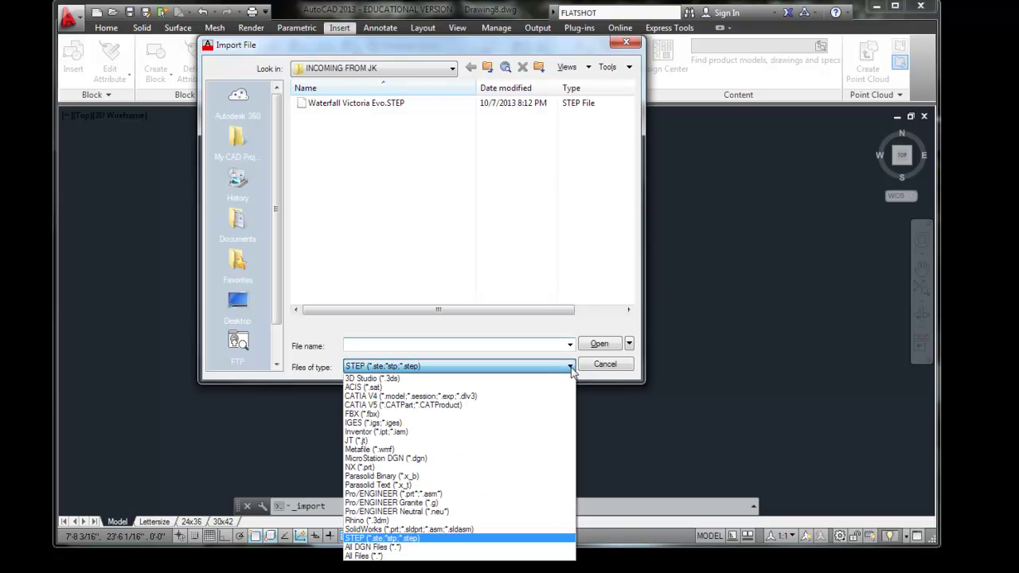
click(539, 544)
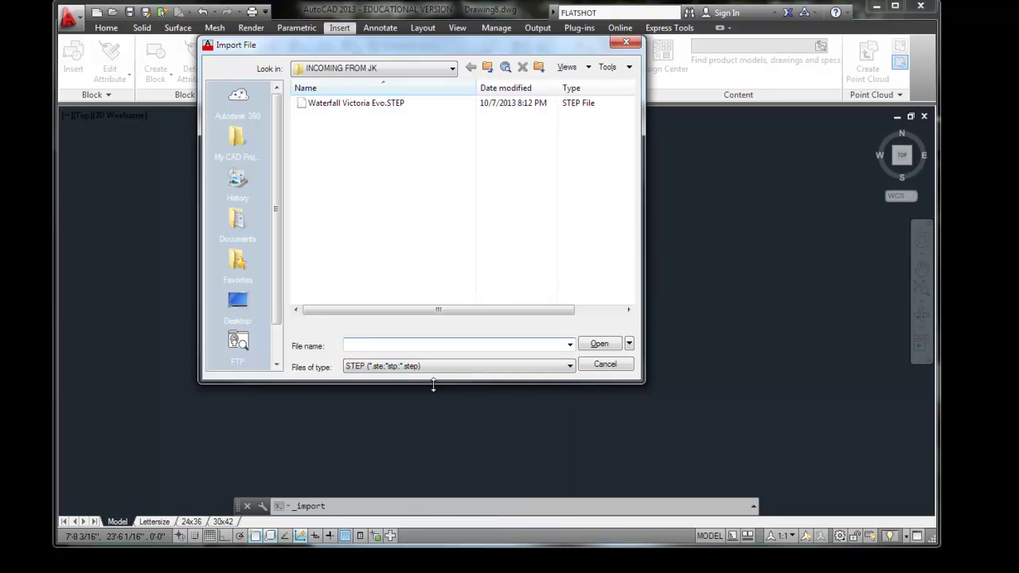
click(368, 107)
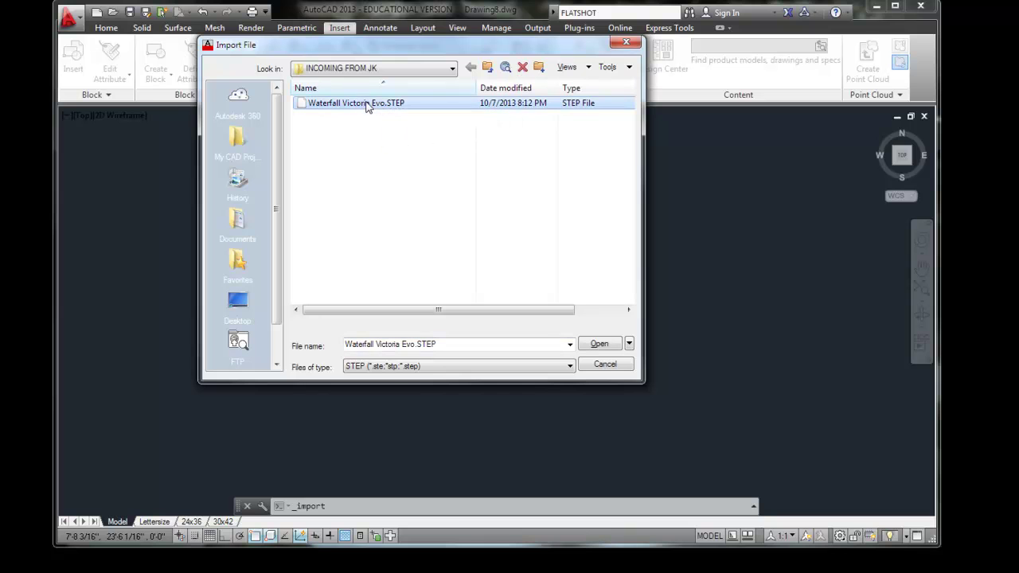
- Import Waterfall Victoria Evo.STEP and dismiss the background import notice
click(601, 345)
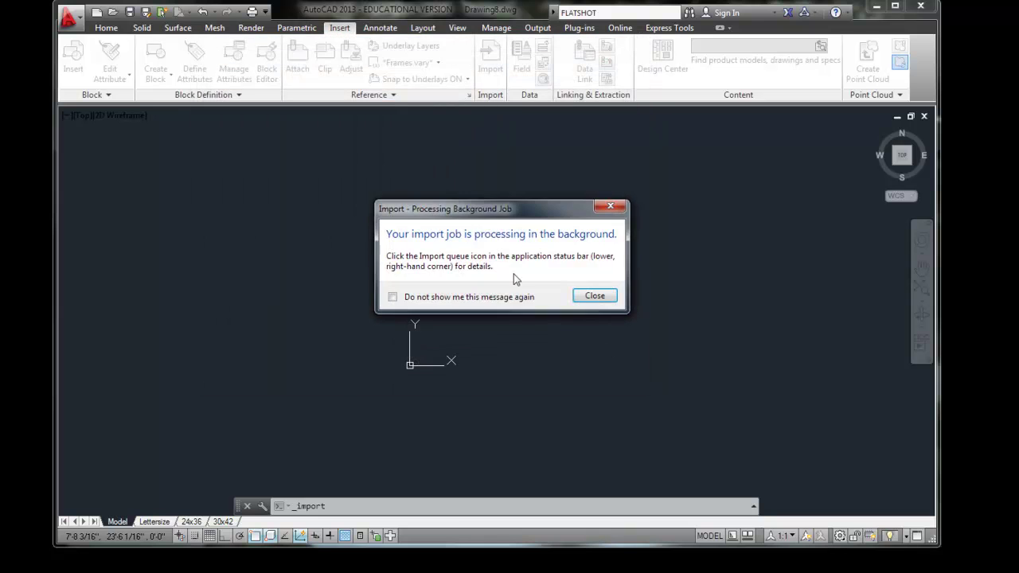
drag(496, 209, 525, 186)
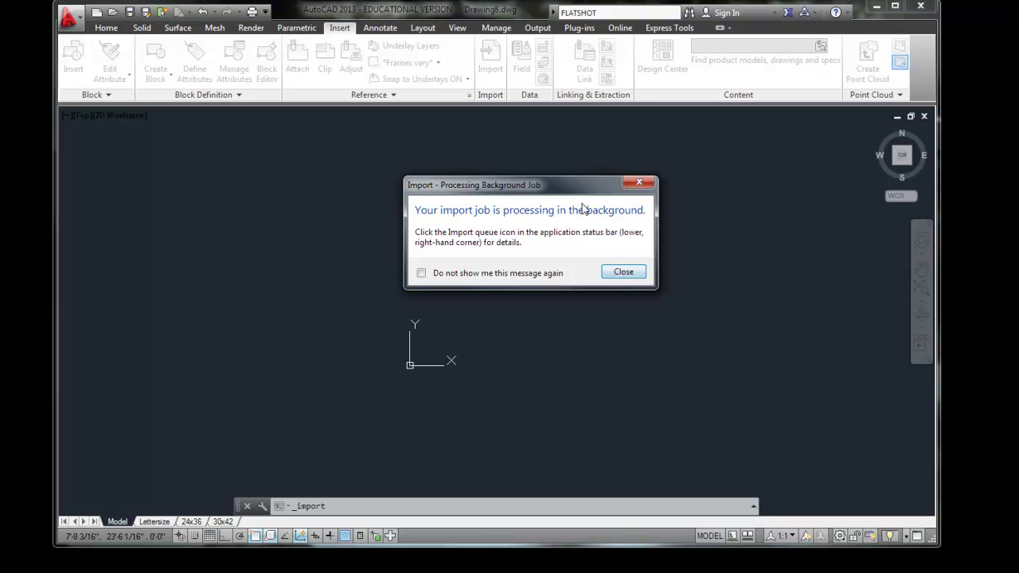
click(625, 272)
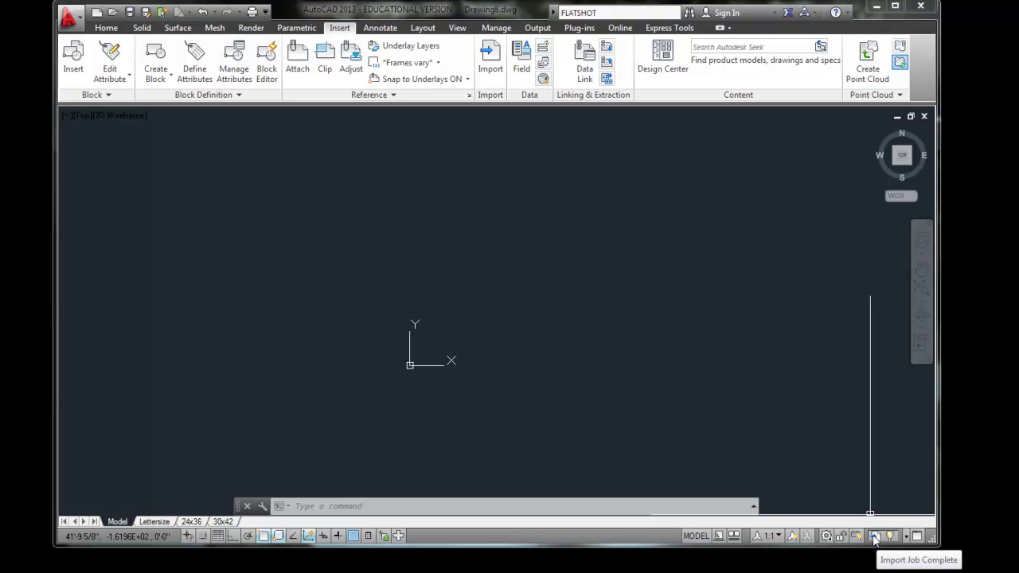
- Insert the finished import into Drawing8.dwg, then zoom and pan to centre the speaker
right_click(874, 540)
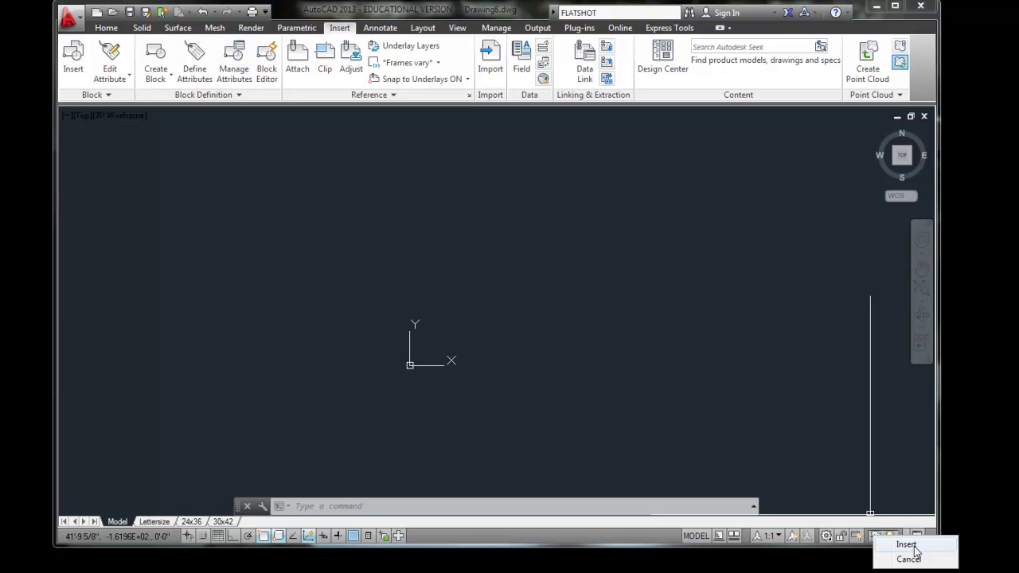
click(909, 546)
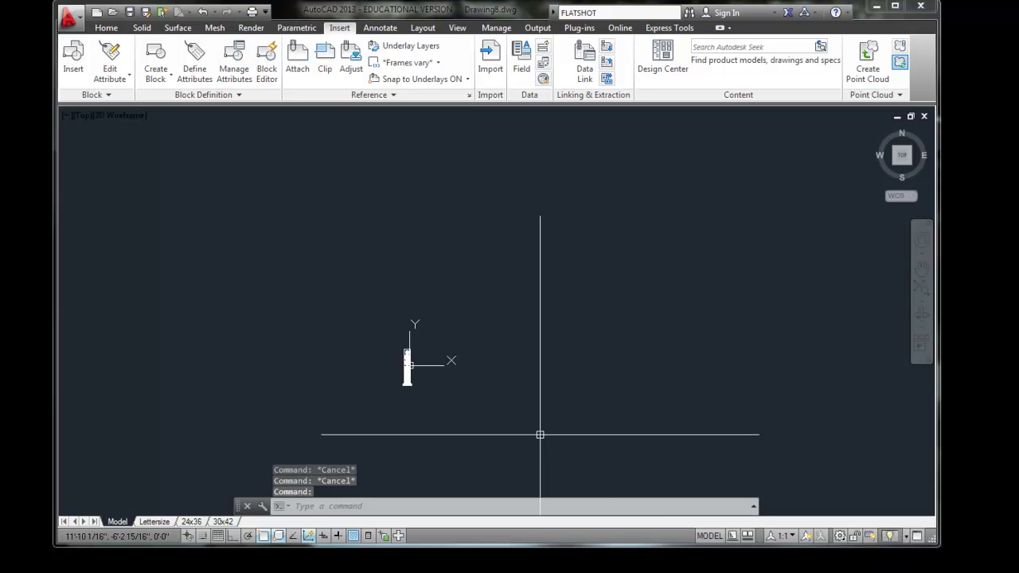
scroll(414, 389, up, 5)
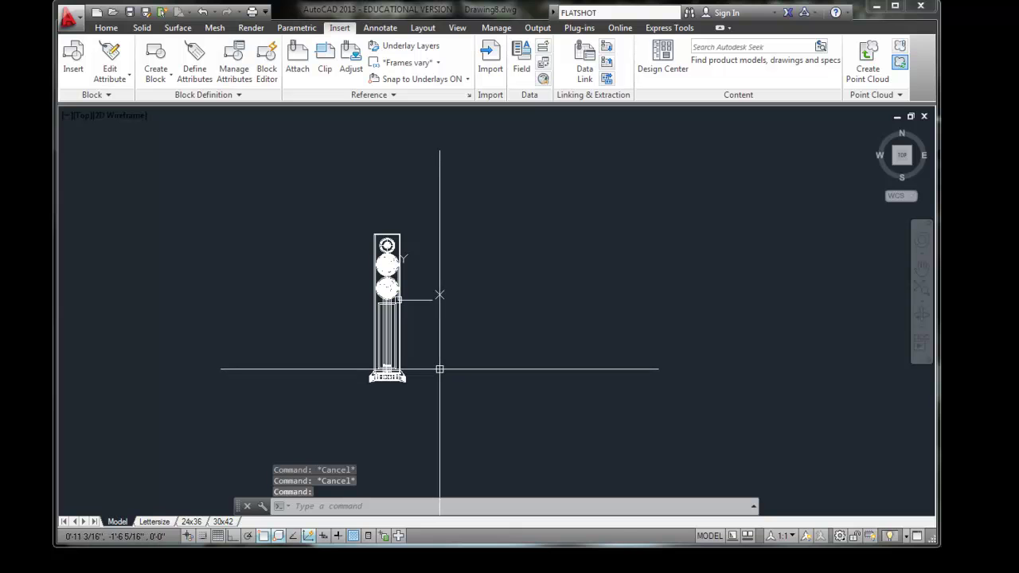
middle_drag(434, 371, 523, 391)
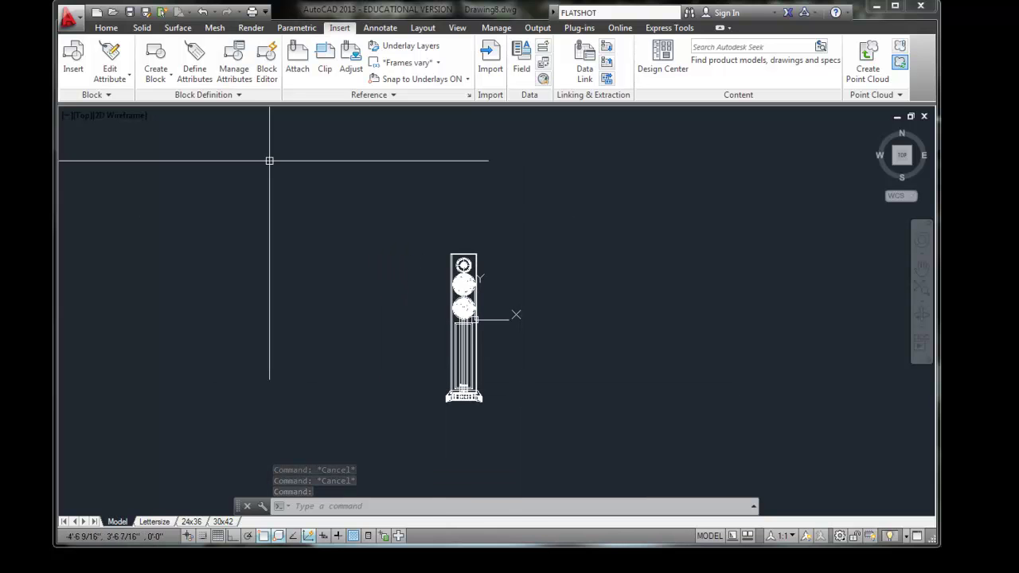
click(458, 29)
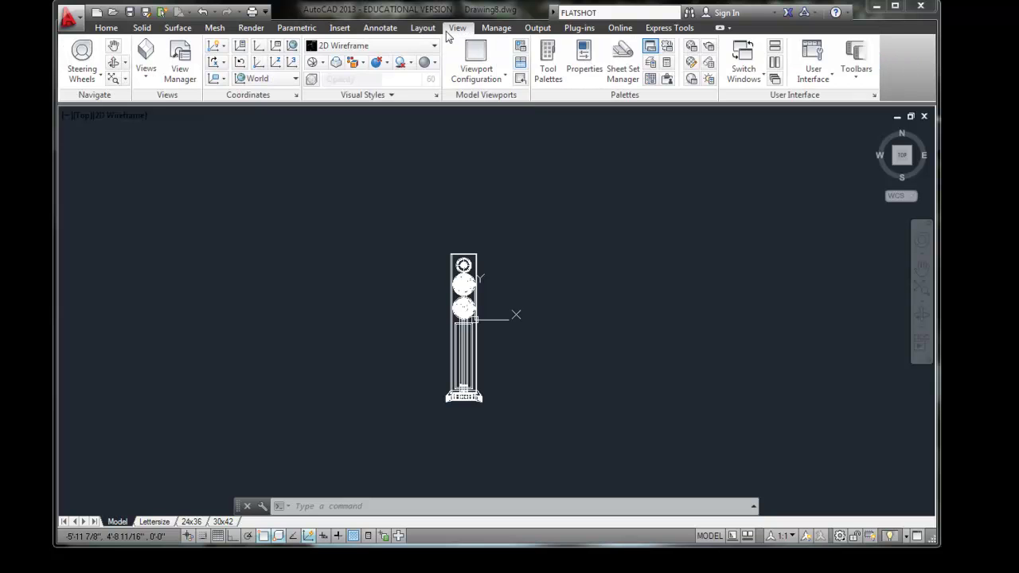
- Switch to the SW Isometric view and pan to centre the speaker model
click(145, 76)
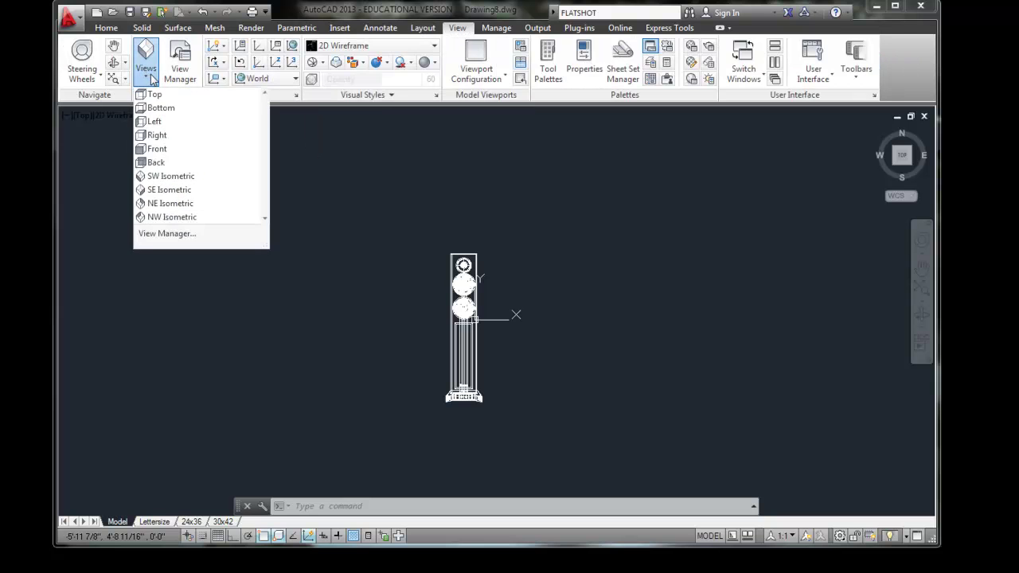
click(181, 178)
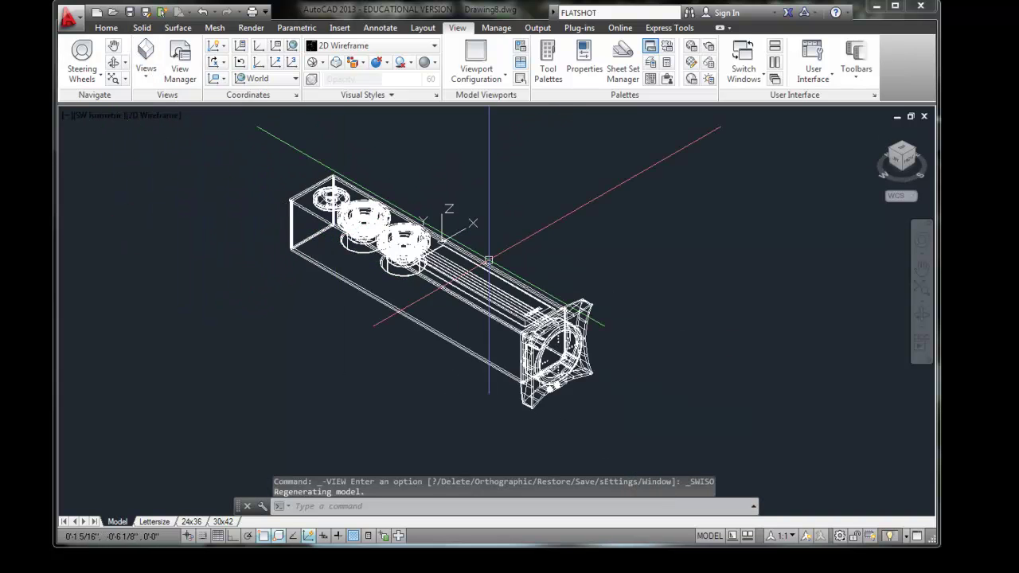
middle_drag(562, 252, 580, 295)
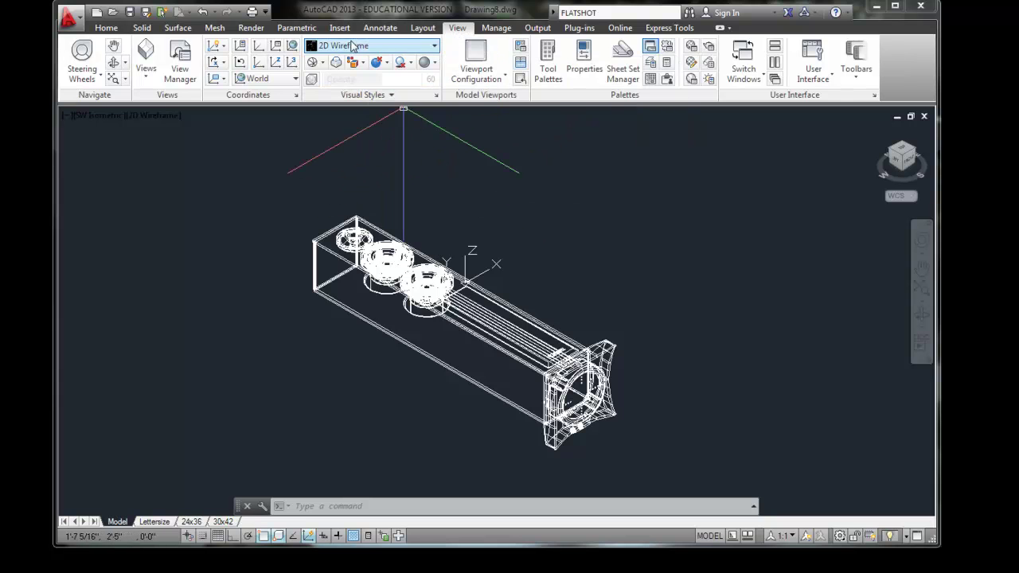
- Apply the Hidden visual style and select the speaker solid
click(434, 47)
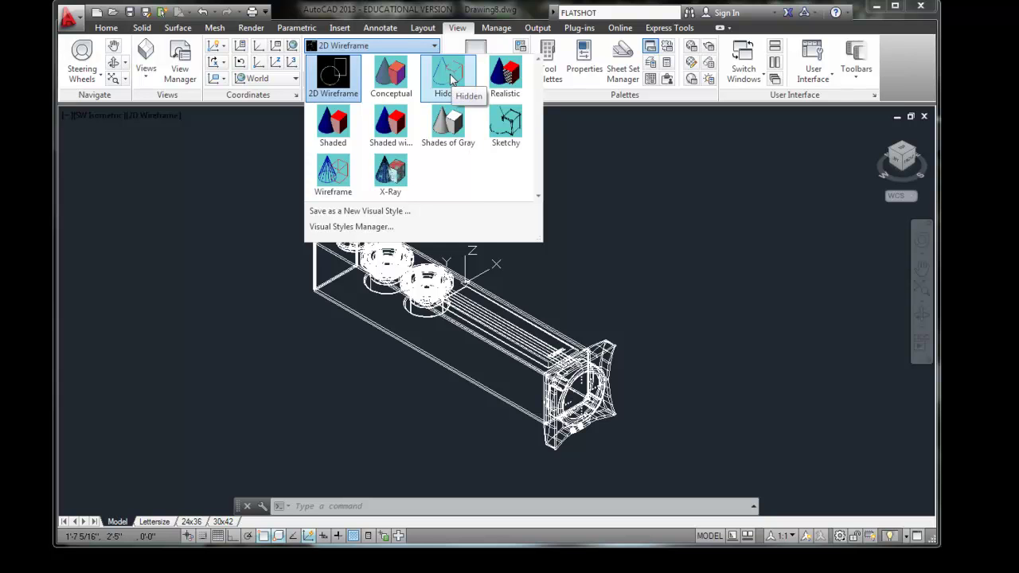
click(450, 76)
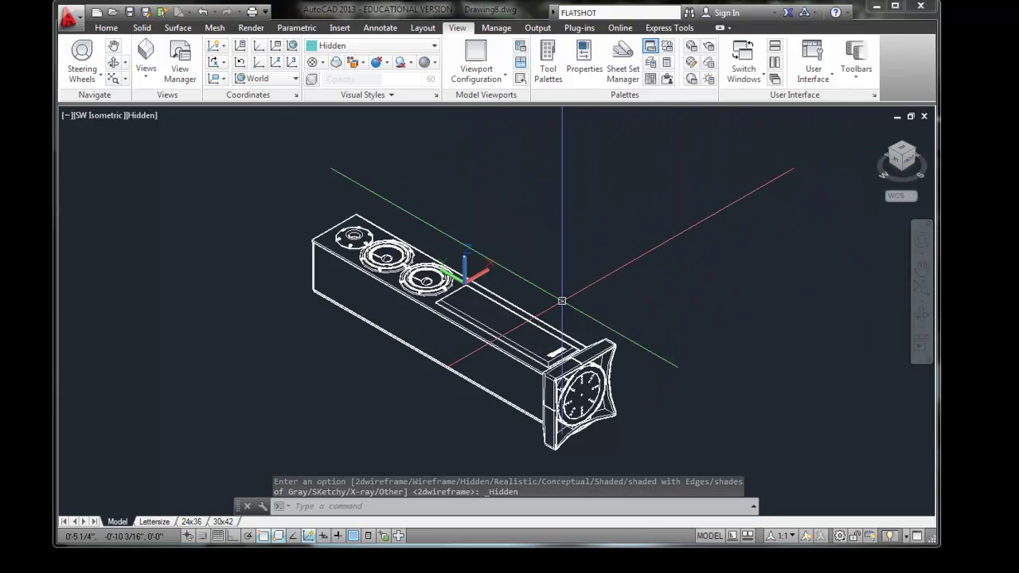
click(546, 362)
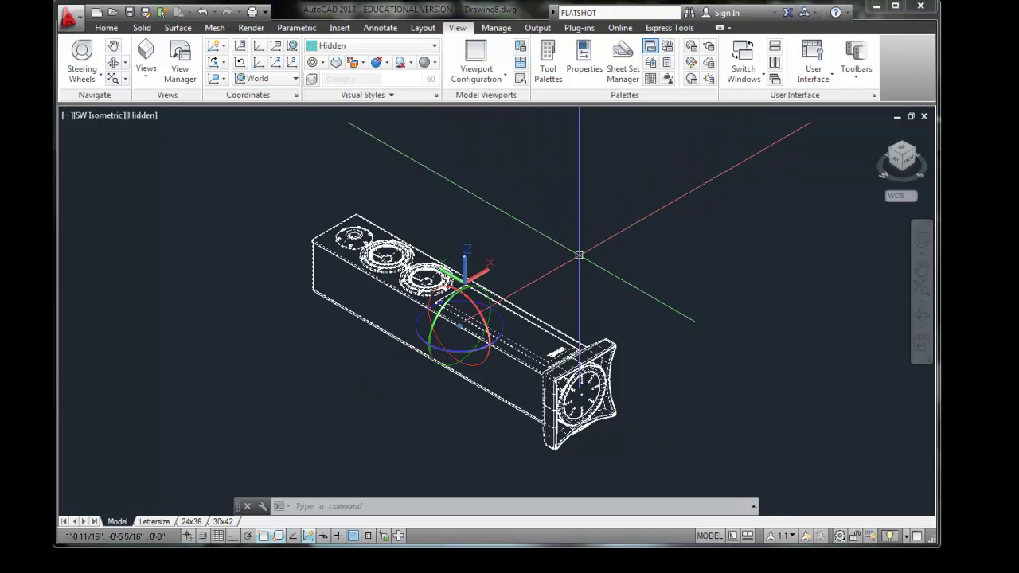
- Return to the Home tools and review the gizmo choices, leaving them unchanged
click(107, 28)
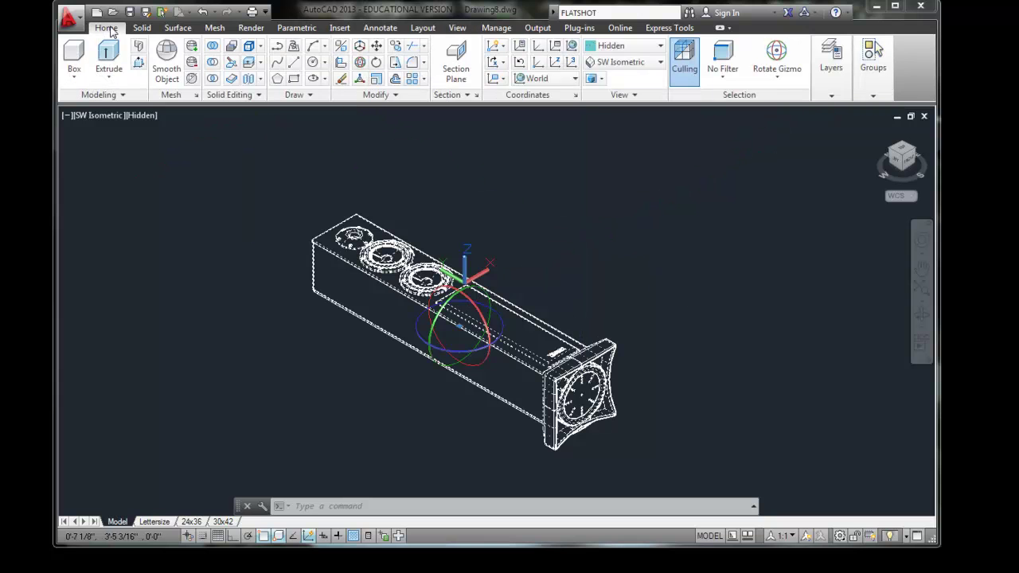
click(779, 80)
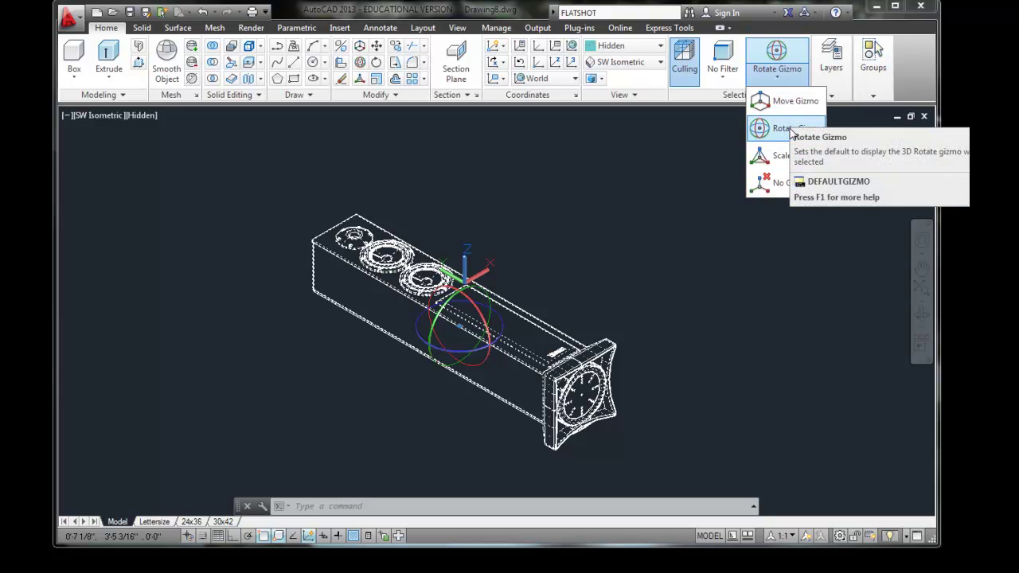
click(667, 198)
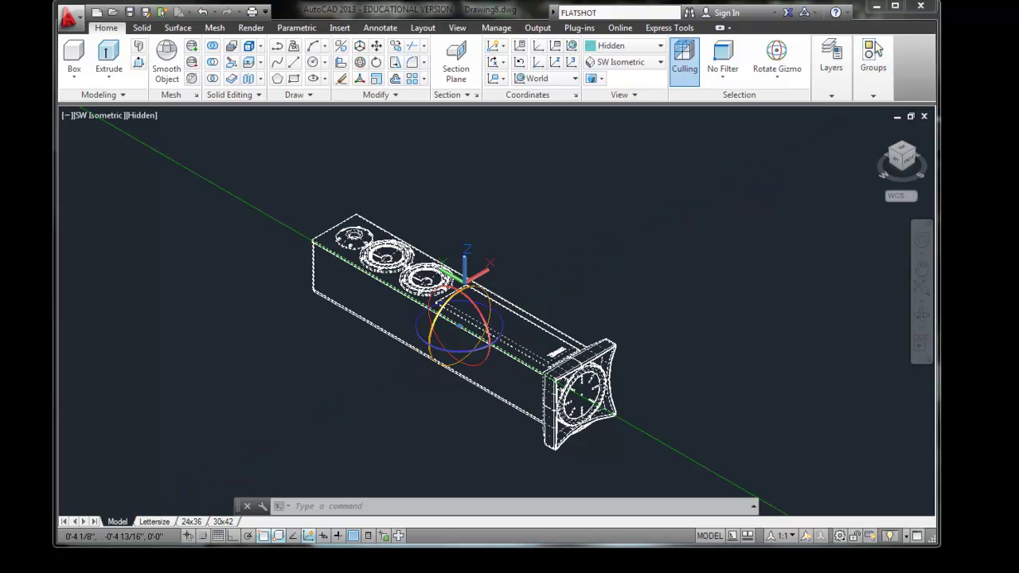
- Rotate the speaker upright about the X axis with Ortho on, then zoom to fit the tower
click(484, 322)
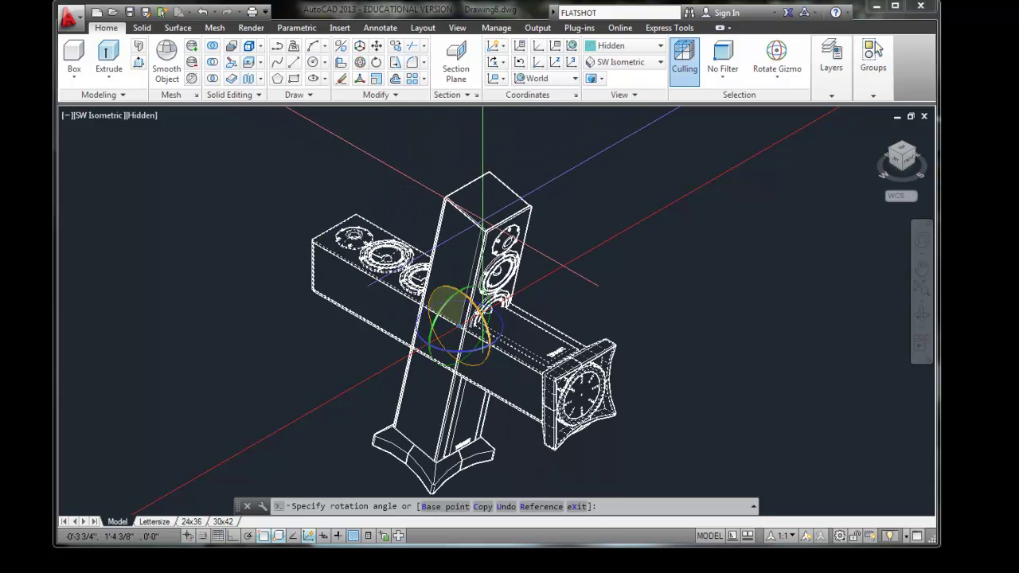
click(232, 536)
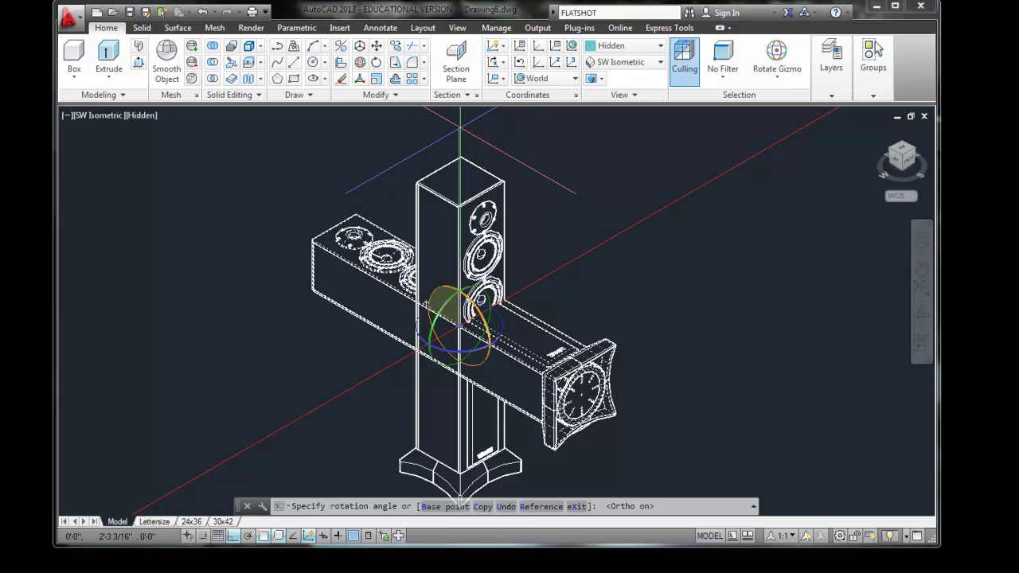
click(462, 125)
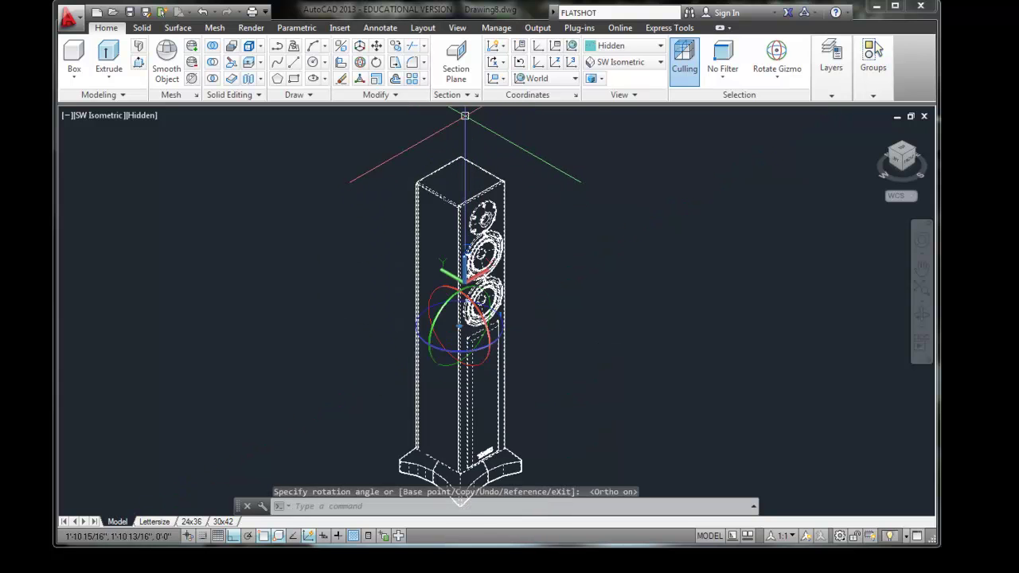
key(Escape)
key(Escape)
key(Escape)
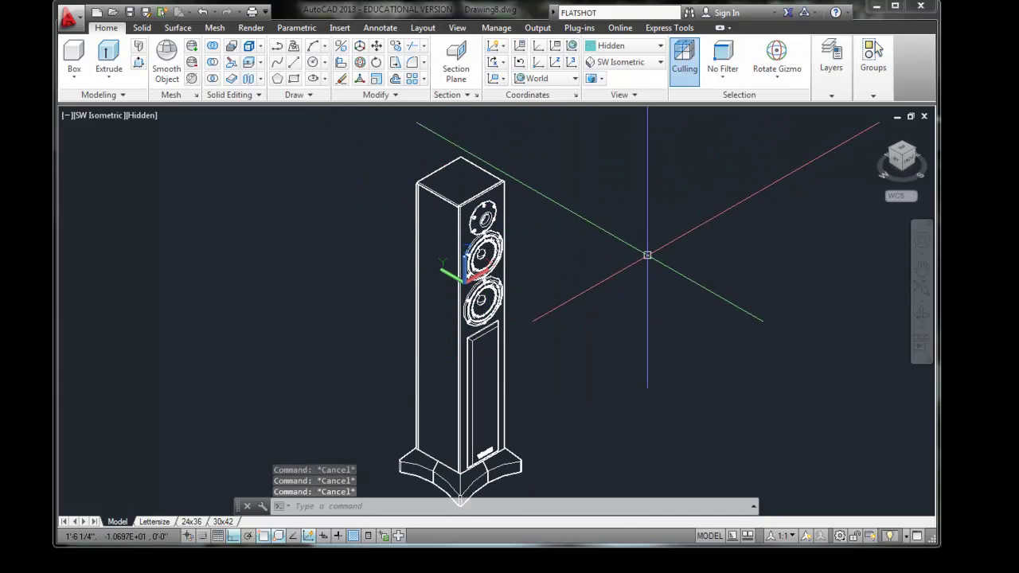
scroll(654, 268, down, 2)
scroll(614, 272, up, 4)
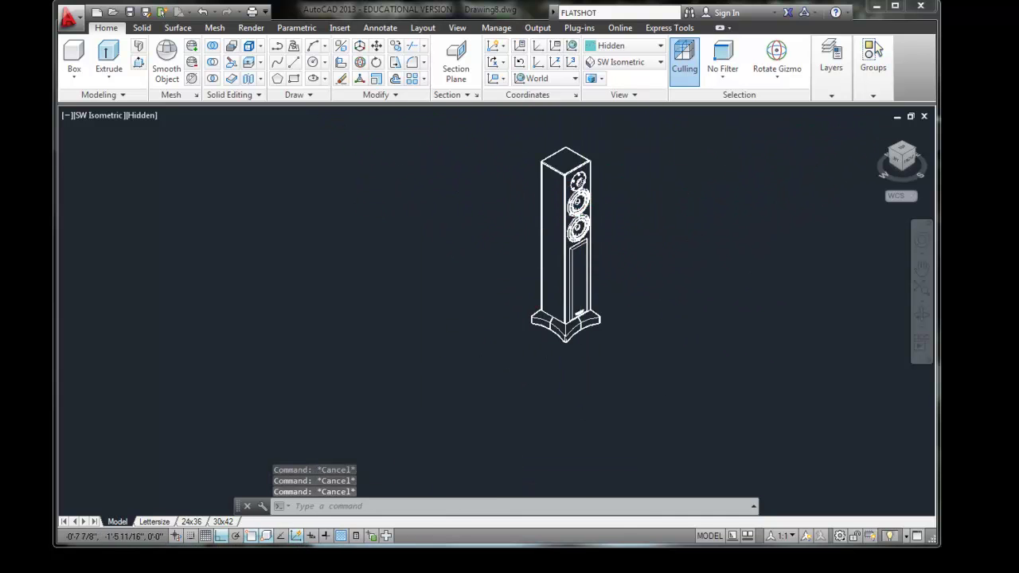
middle_click(613, 273)
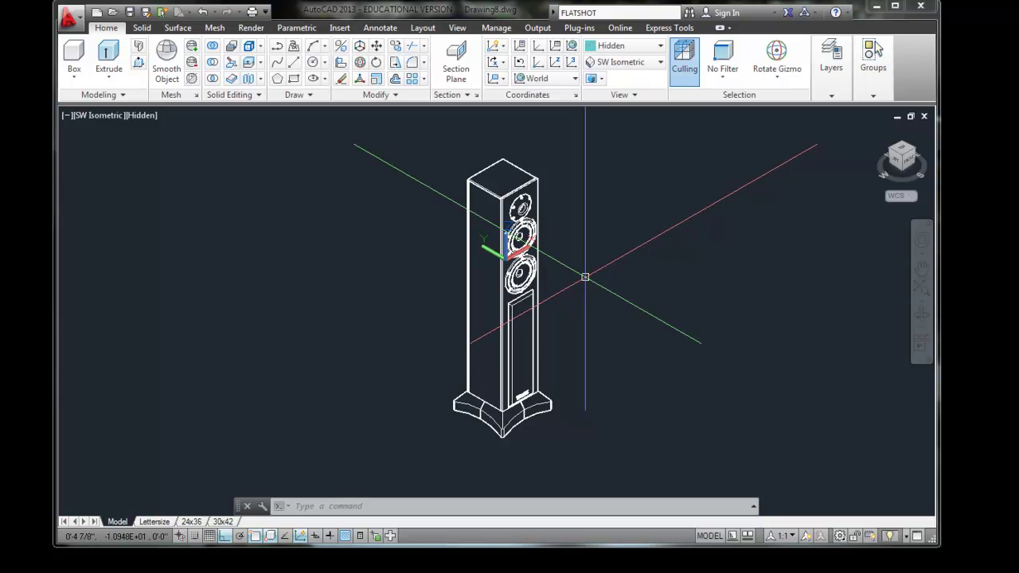
- Move the speaker from its base midpoint to 0,0,0 with Ortho off, then recentre the view
click(536, 330)
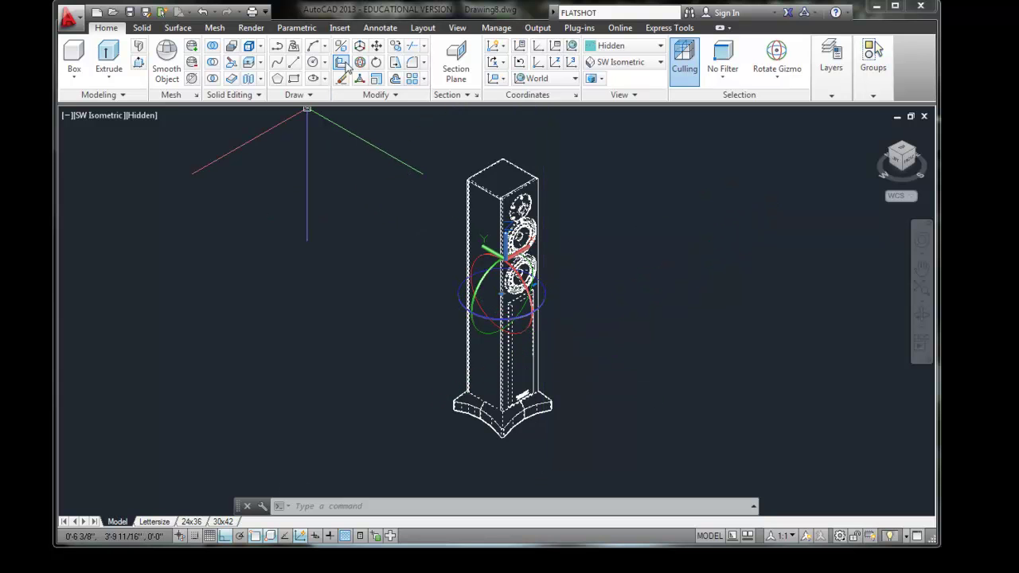
click(377, 46)
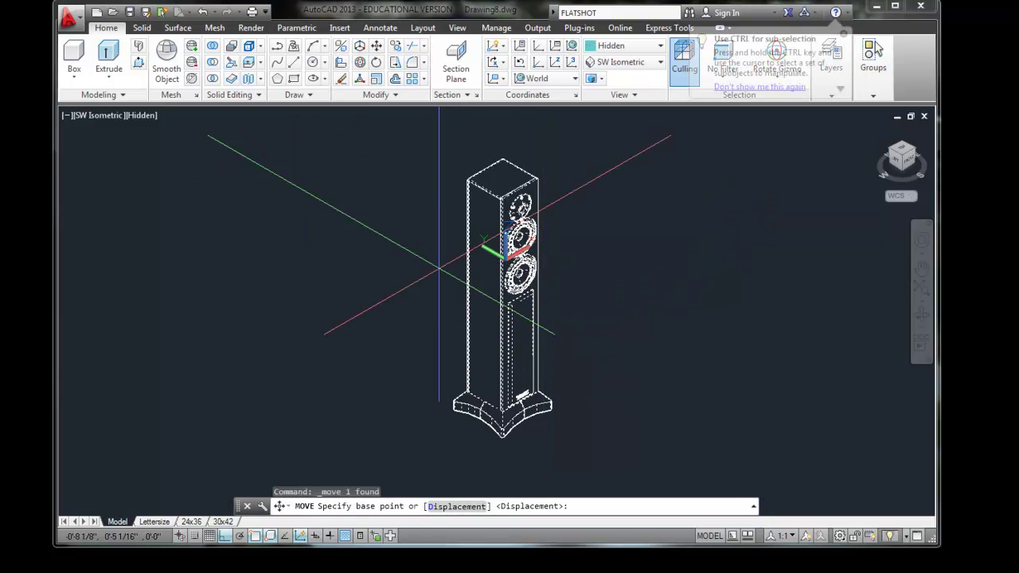
scroll(502, 434, up, 6)
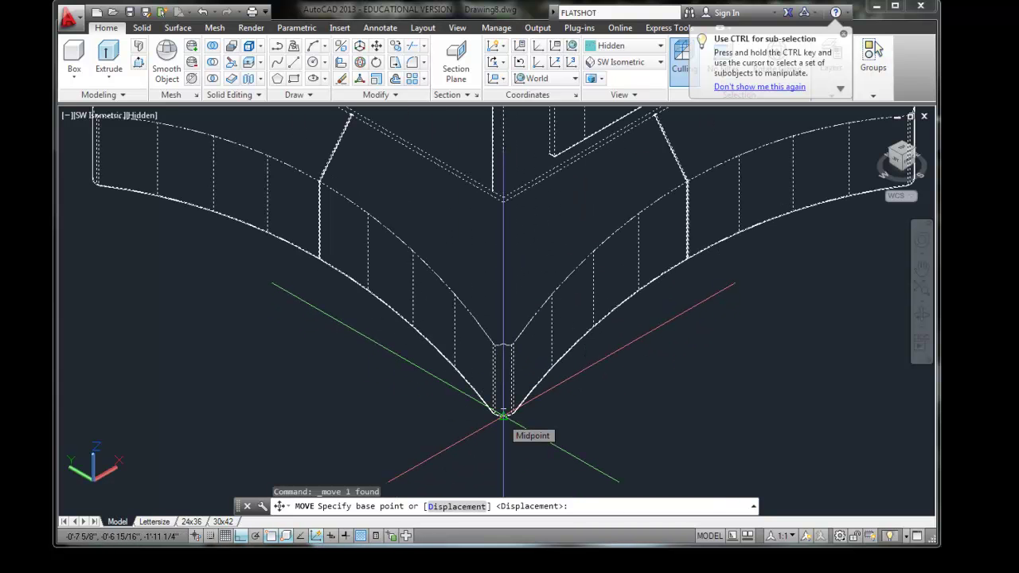
click(503, 414)
scroll(549, 303, down, 6)
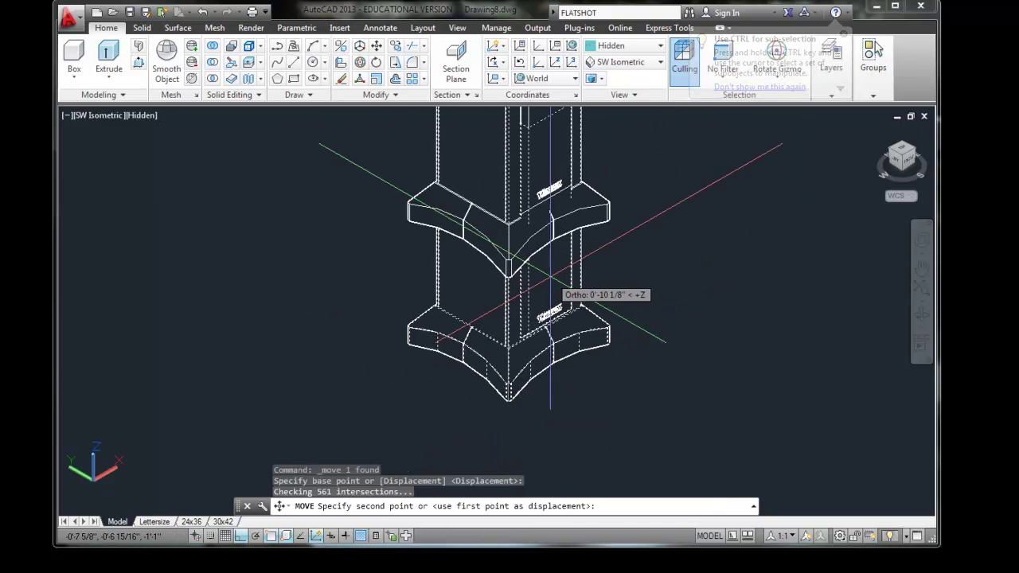
key(F8)
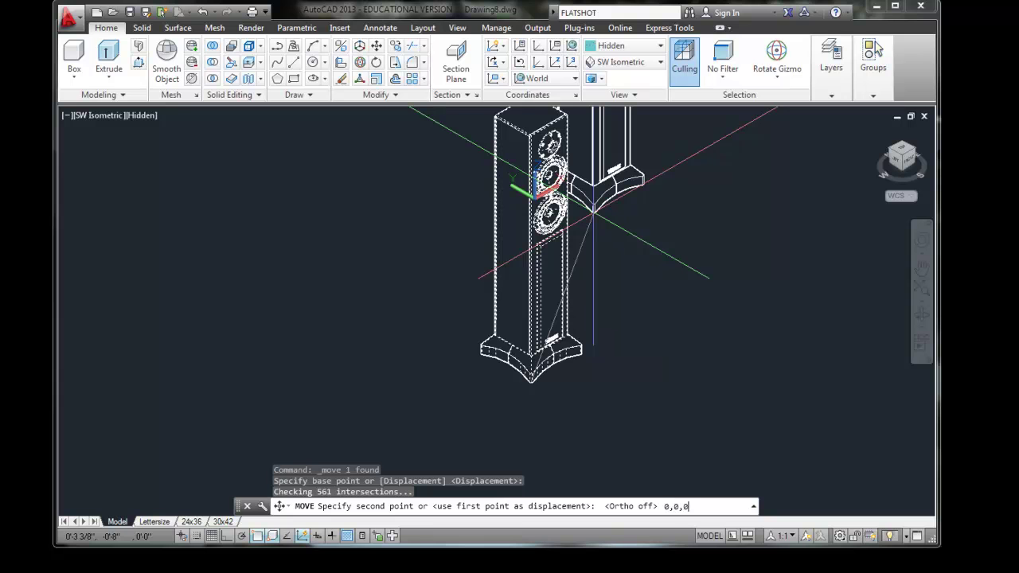
key(Return)
scroll(605, 207, down, 3)
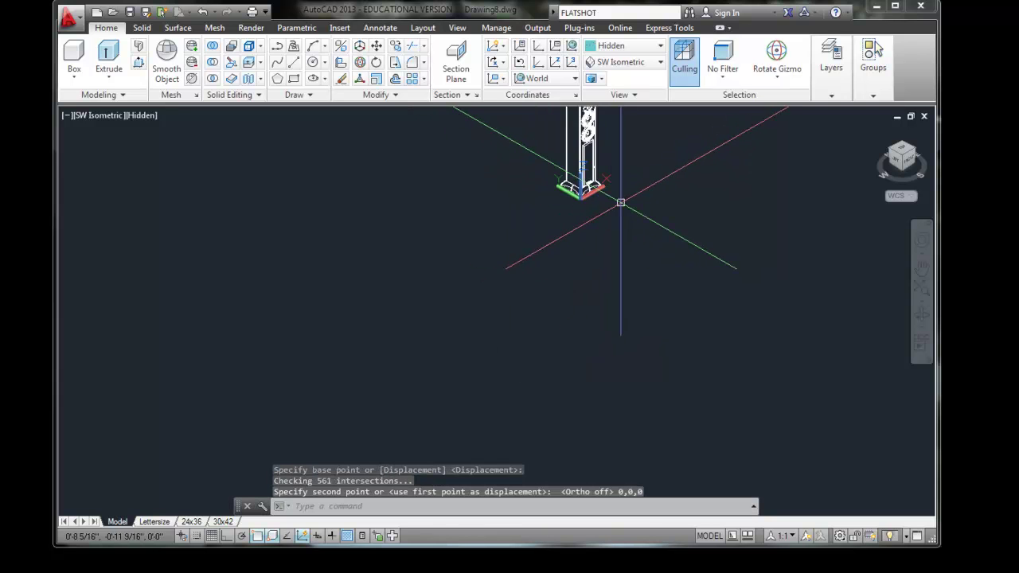
scroll(504, 344, up, 2)
scroll(504, 345, up, 2)
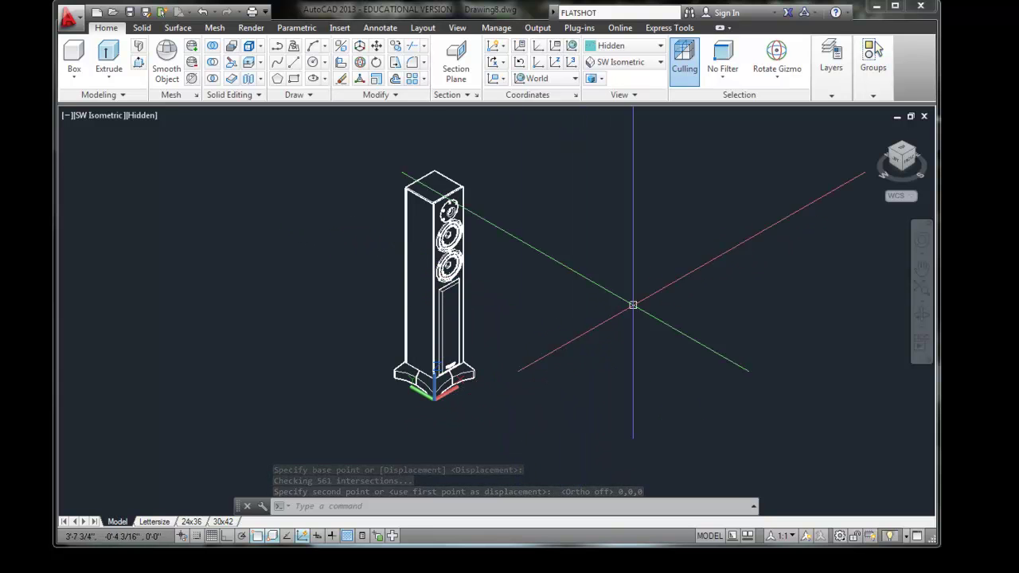
middle_drag(666, 227, 681, 250)
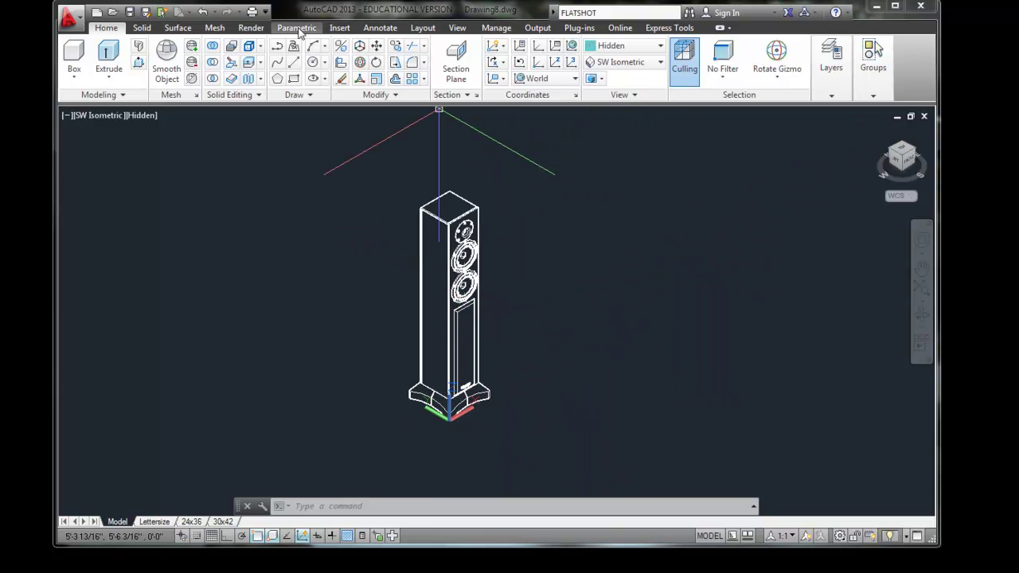
- Compare the Front and Top views, settle on Front, and pan to show the tower's top
click(458, 28)
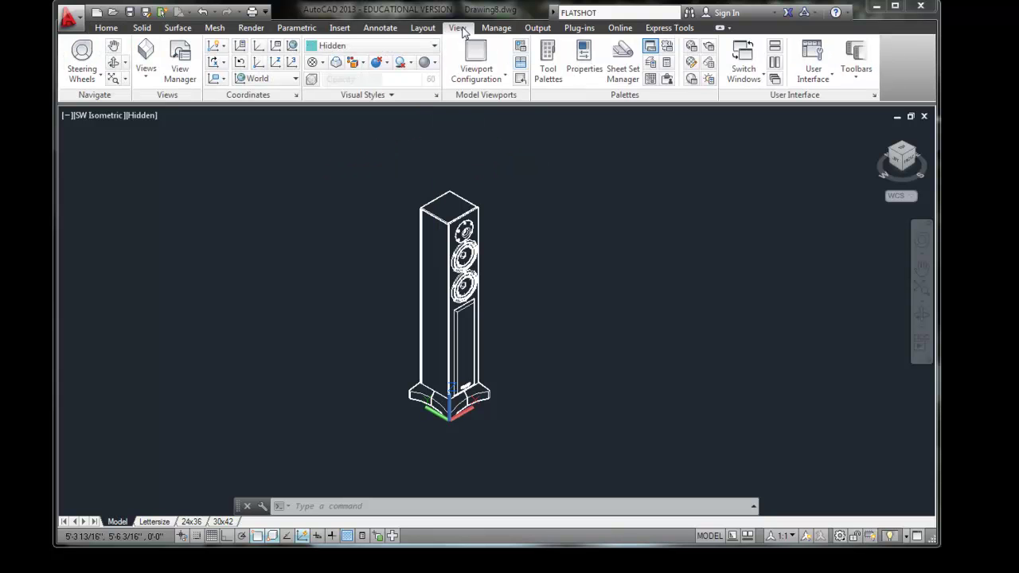
click(146, 83)
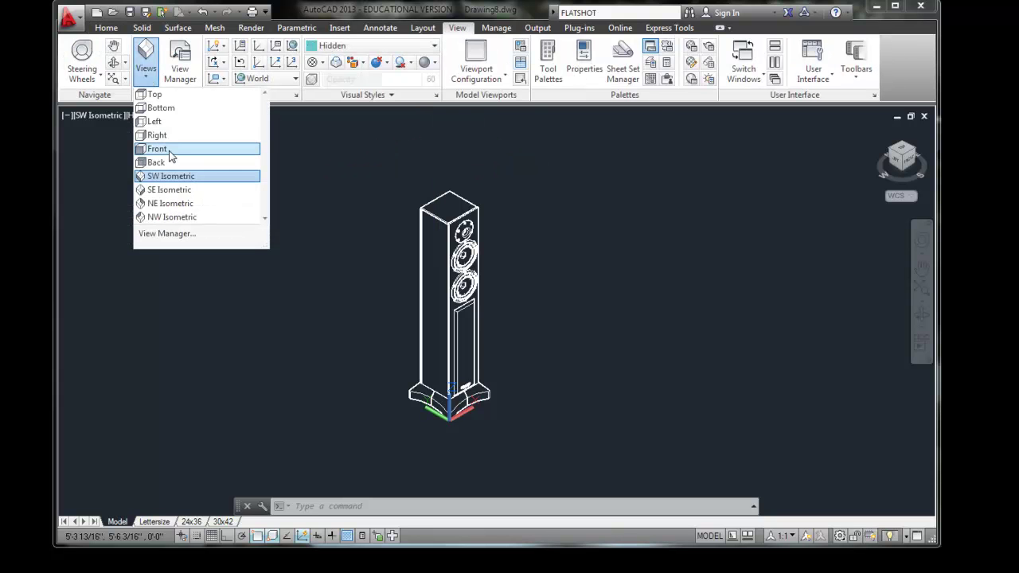
click(170, 153)
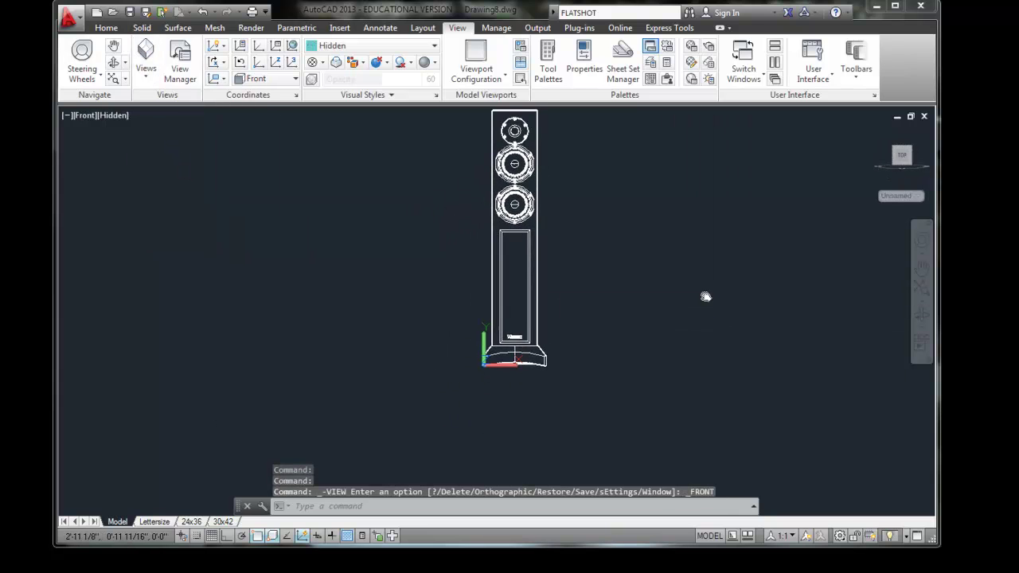
scroll(655, 347, up, 3)
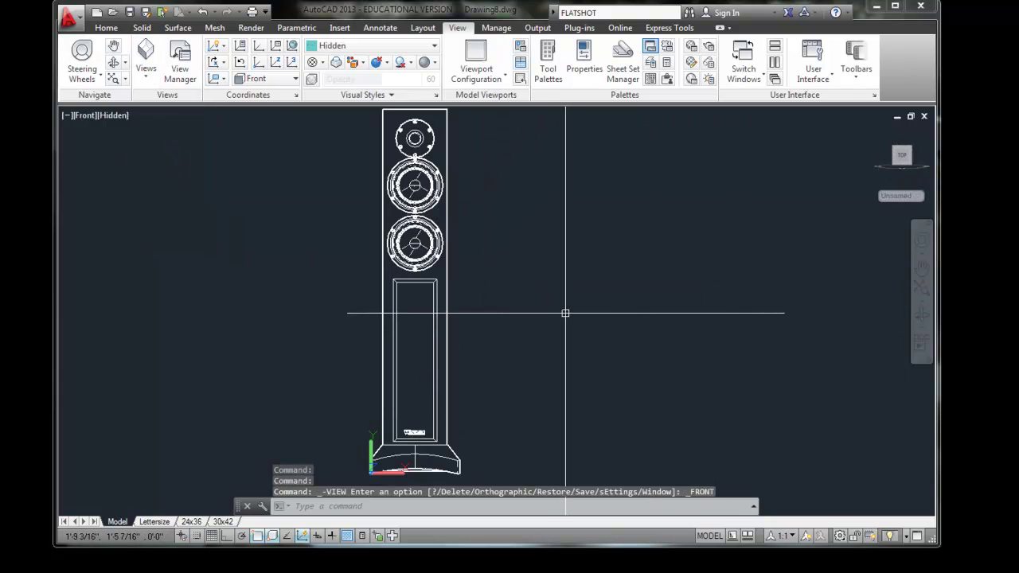
click(147, 77)
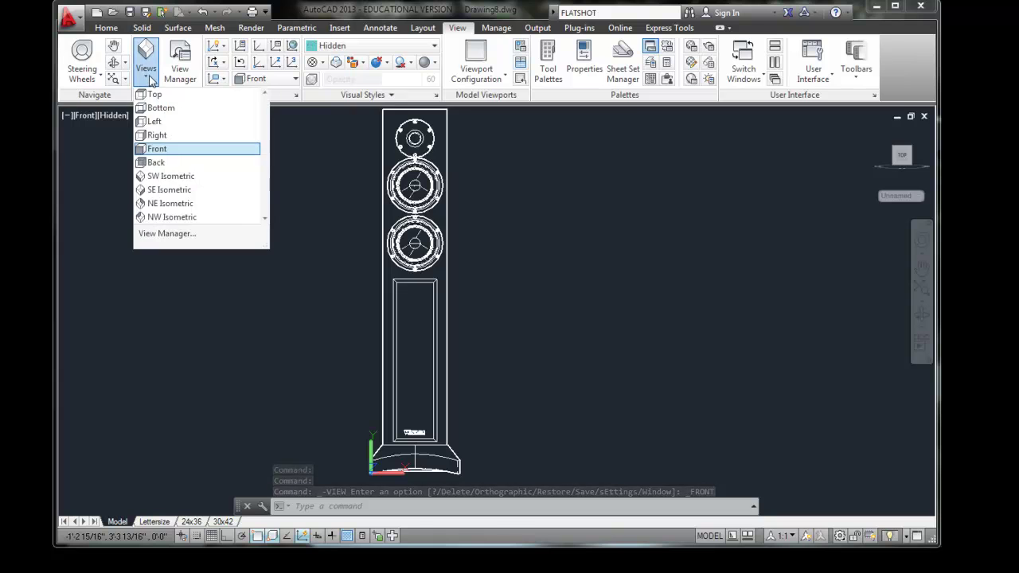
click(158, 95)
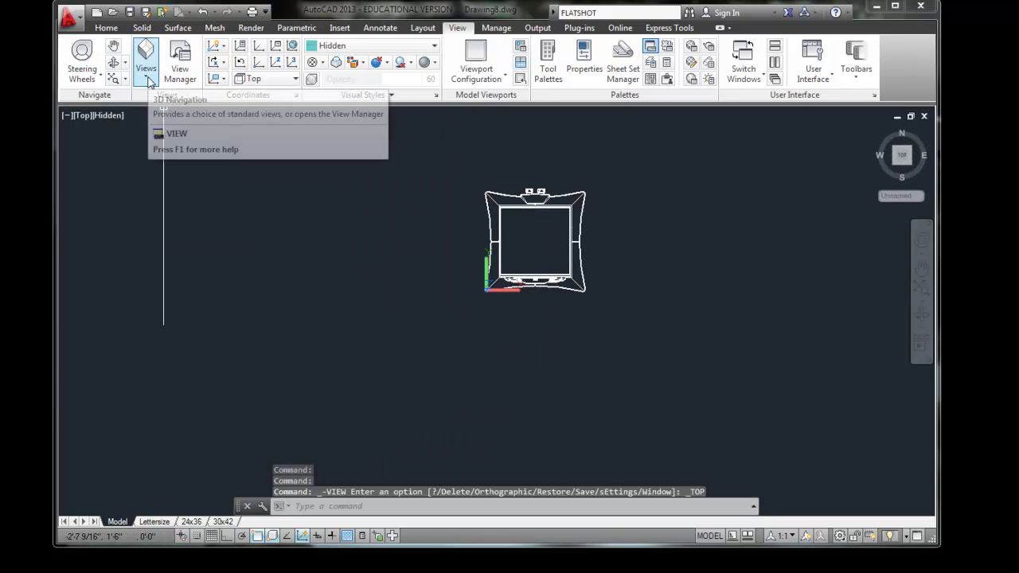
click(148, 77)
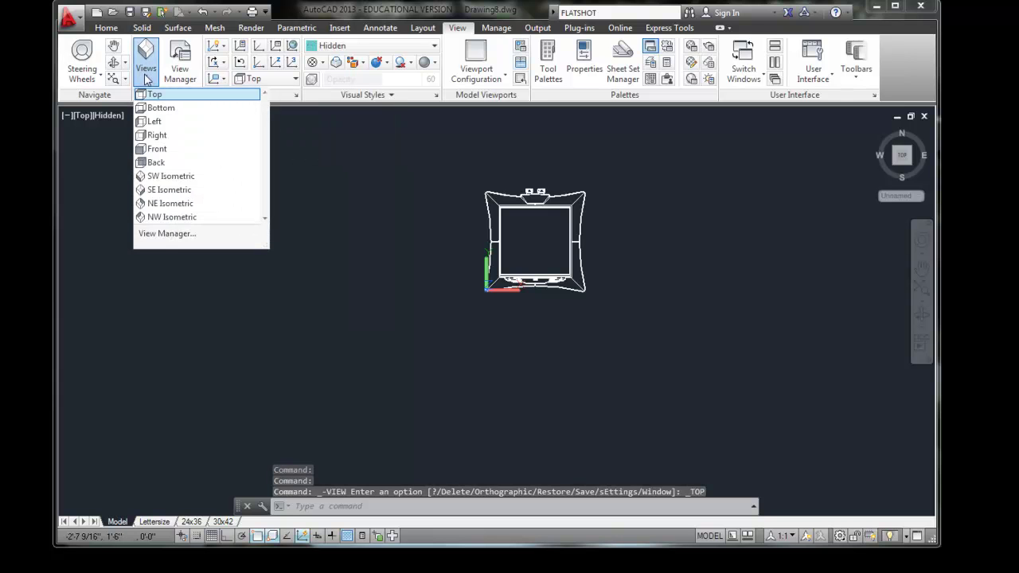
click(164, 148)
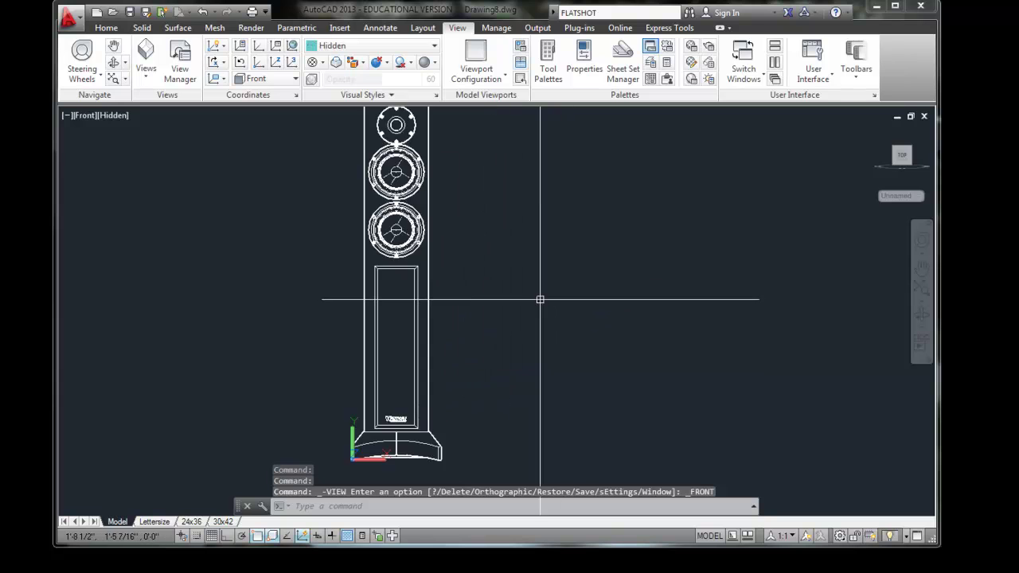
mouse_move(541, 296)
middle_down()
mouse_move(546, 327)
mouse_move(556, 319)
middle_up()
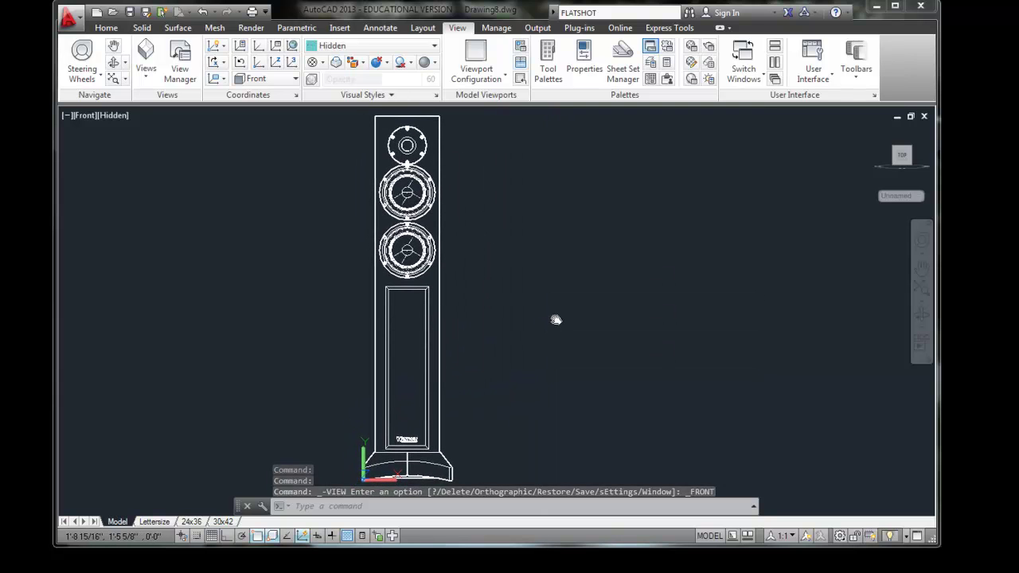